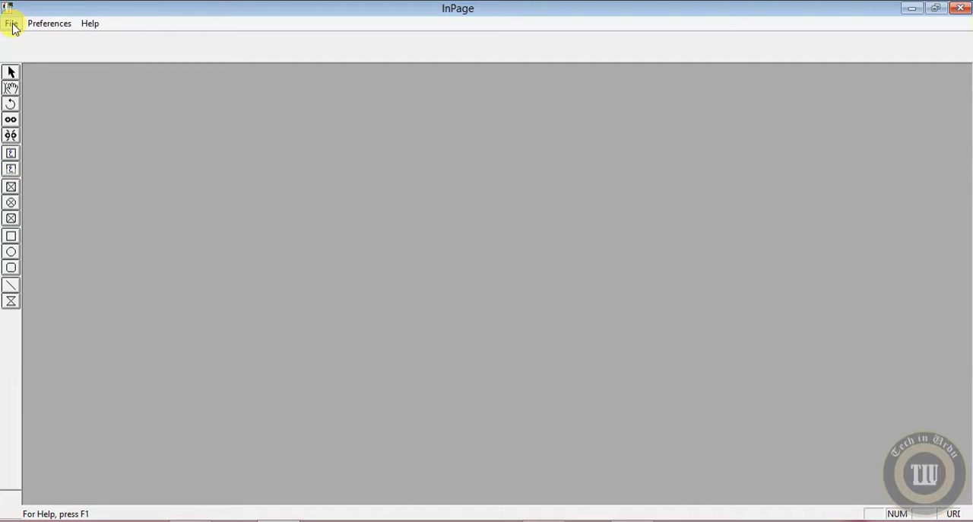
Create a new document with the default page settings and enter the Urdu sentence "اللہ سب سے بڑا ہے۔".
left_click(12, 27)
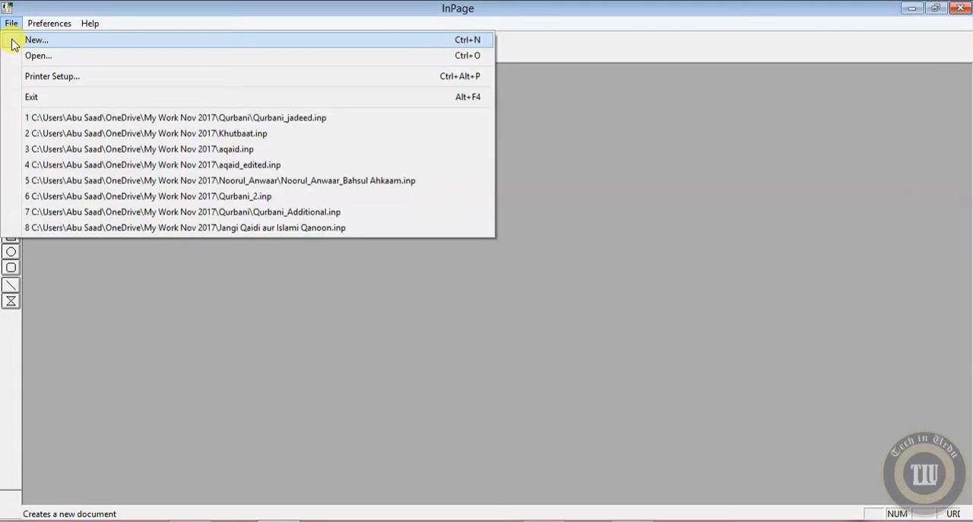
left_click(12, 45)
left_click(596, 221)
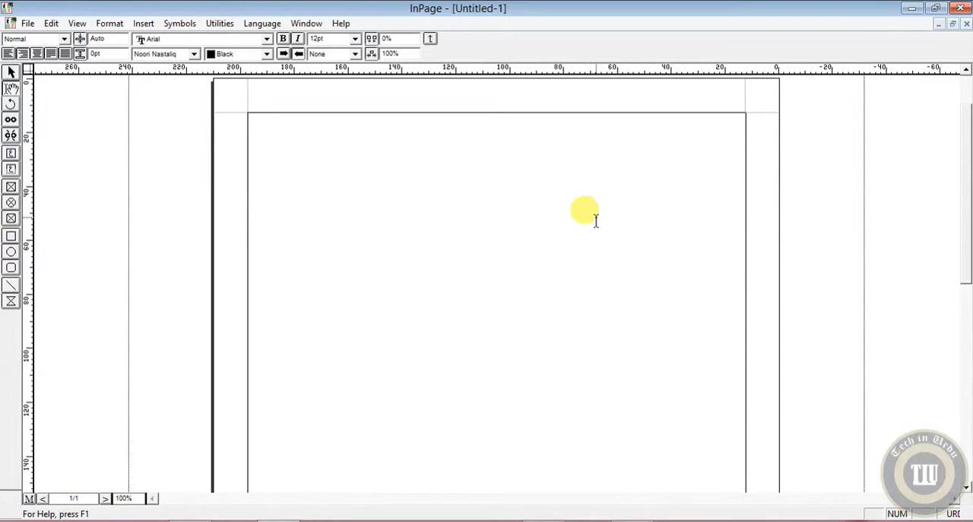
type("للہ سب سے")
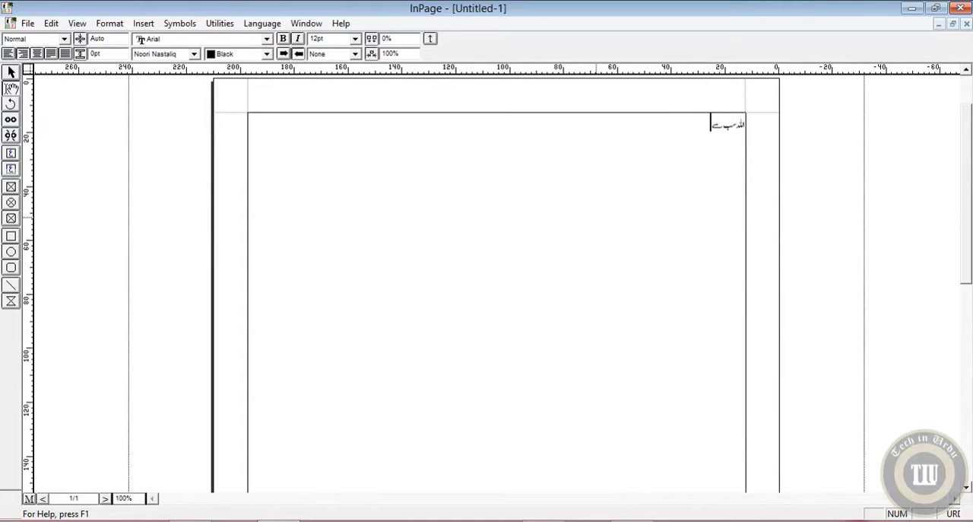
type(" بڑا ہے۔")
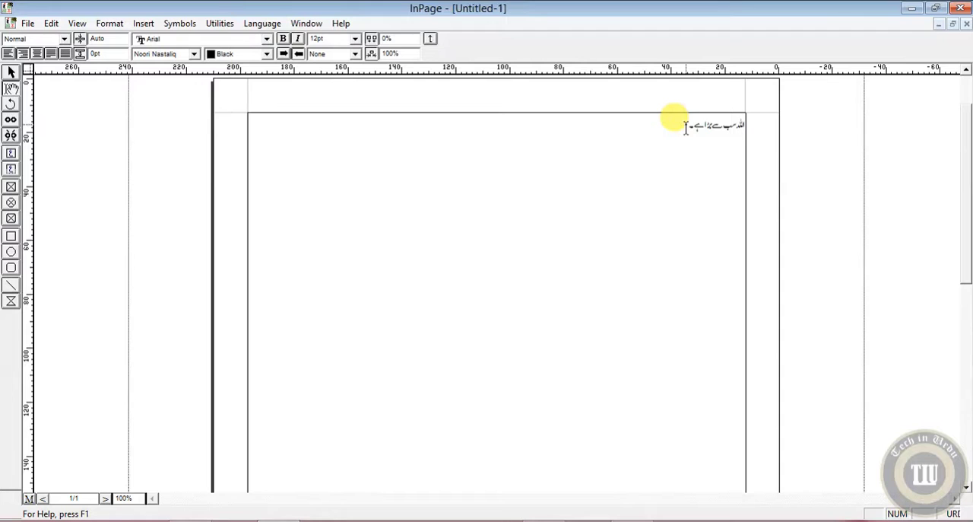
Select all the text in the document and set its font size to 16 pt.
left_click_drag(687, 126, 735, 131)
left_click(726, 127)
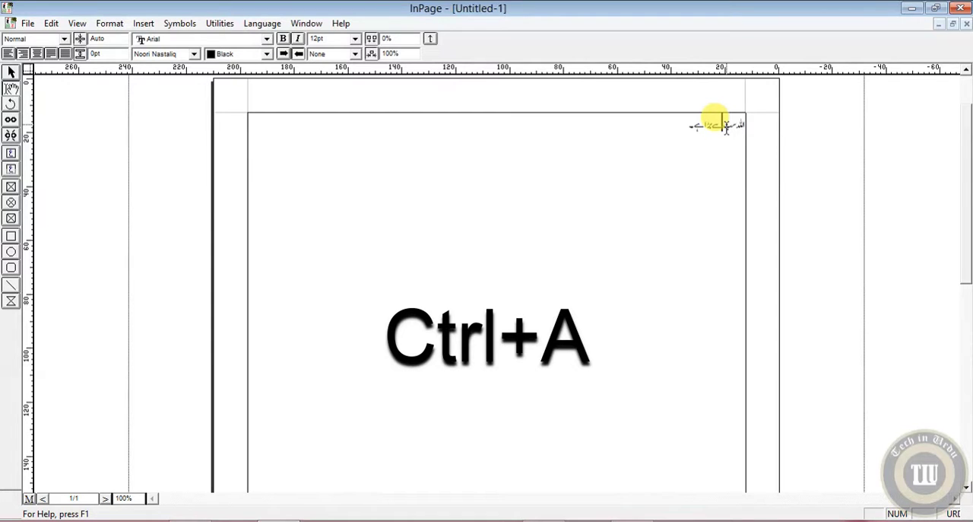
key("ctrl+a")
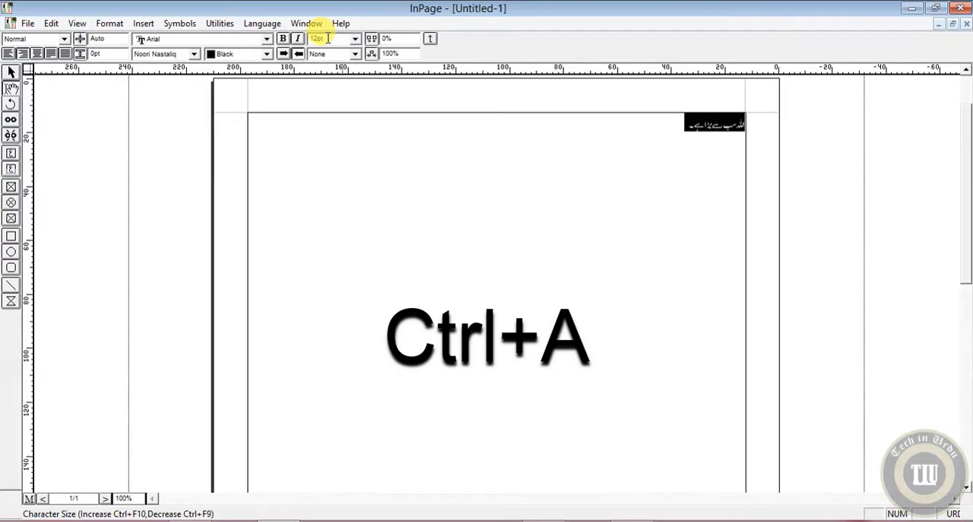
left_click(355, 39)
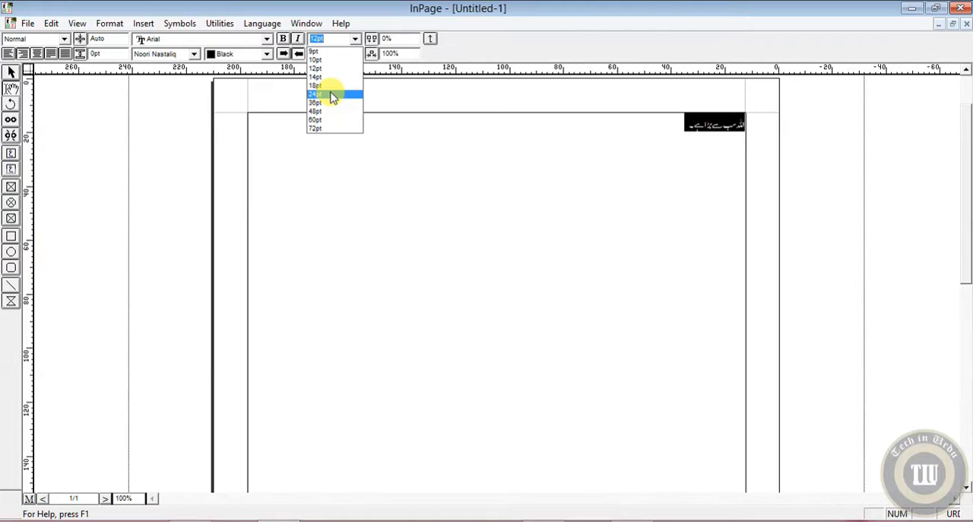
left_click(316, 38)
left_click(315, 38)
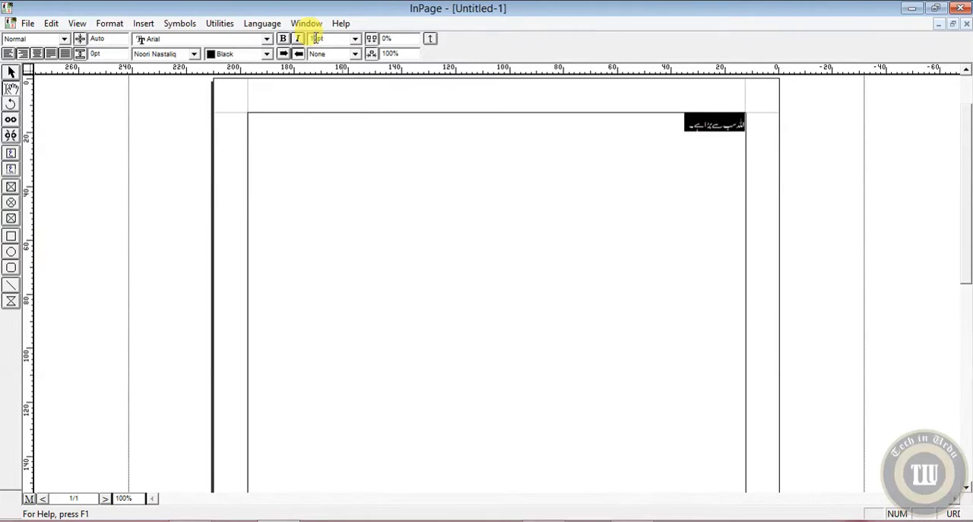
left_click(316, 38)
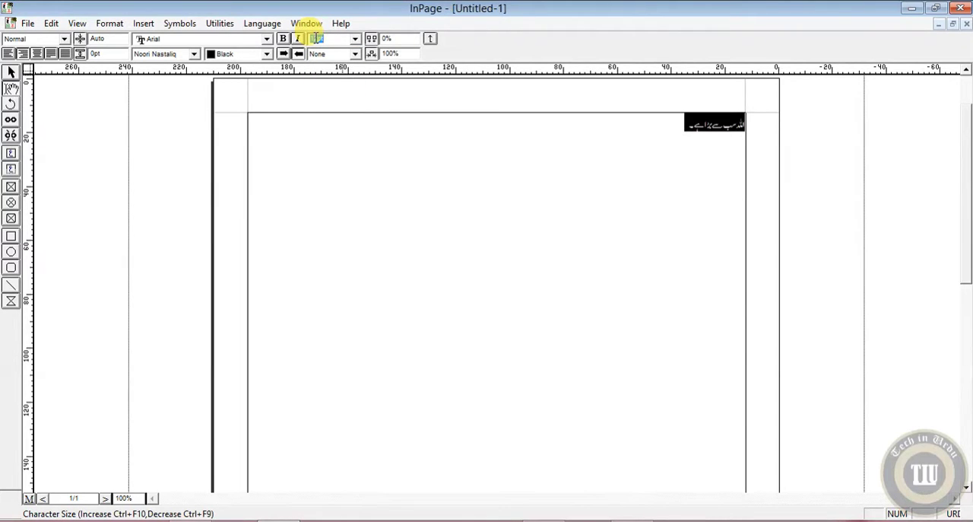
type("16")
key("Return")
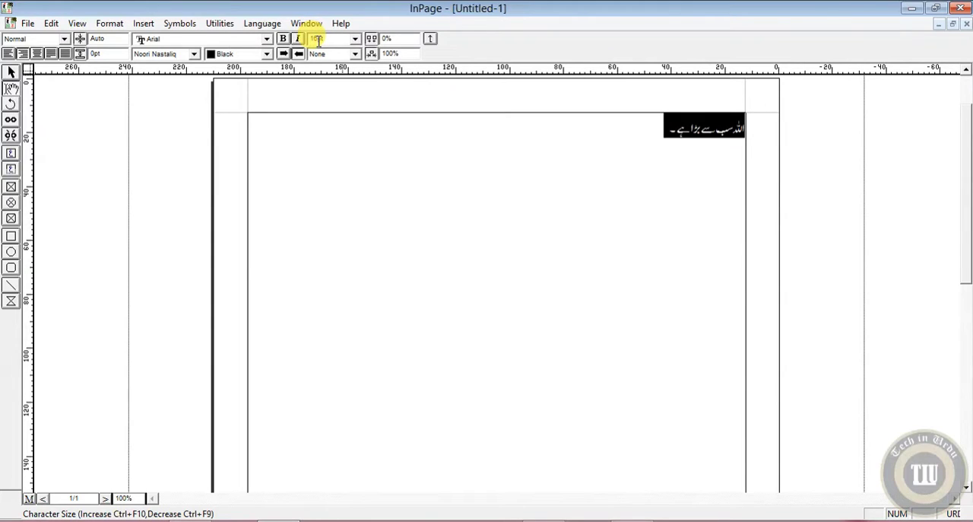
Set the selected sentence's font size to 25 pt and center it on the page.
double_click(318, 41)
type("25")
key("Return")
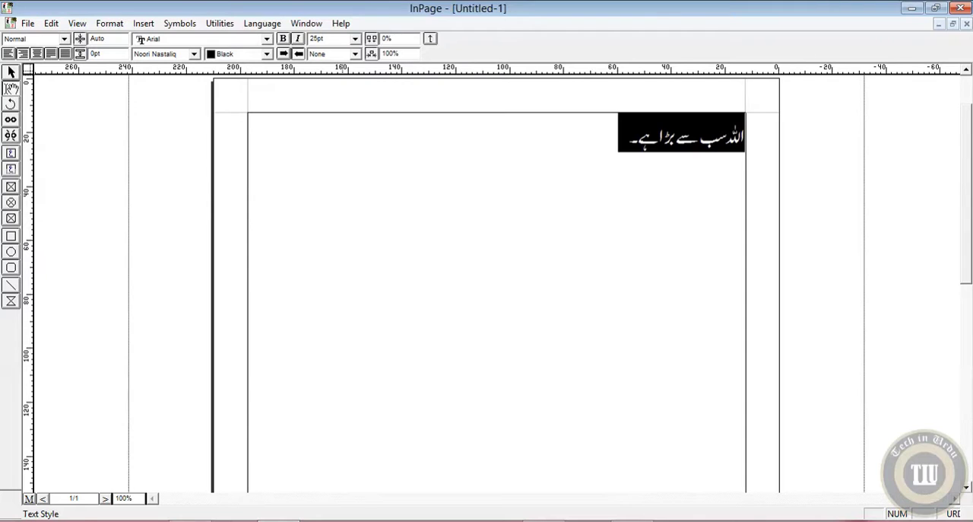
left_click(36, 54)
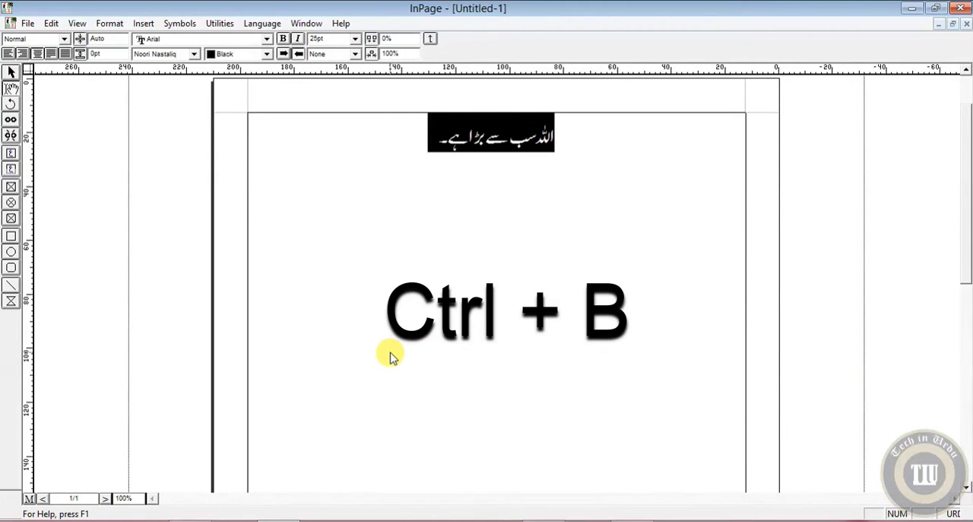
Make the selected sentence bold, and try italics on it before removing them again.
key("ctrl+b")
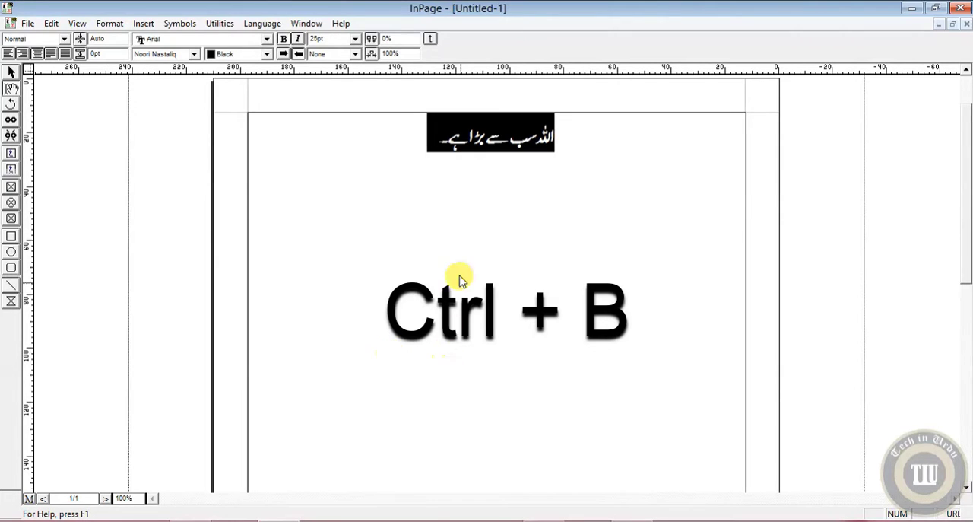
left_click(299, 40)
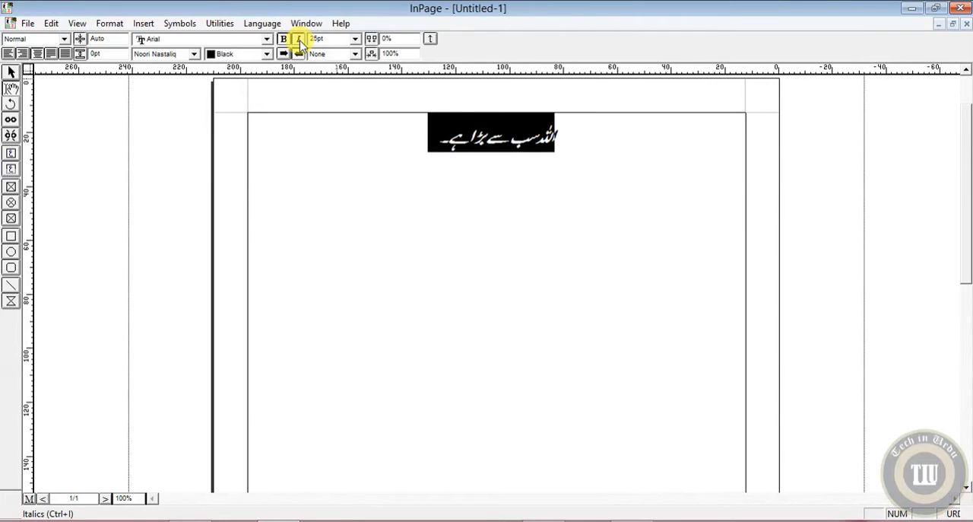
left_click(300, 41)
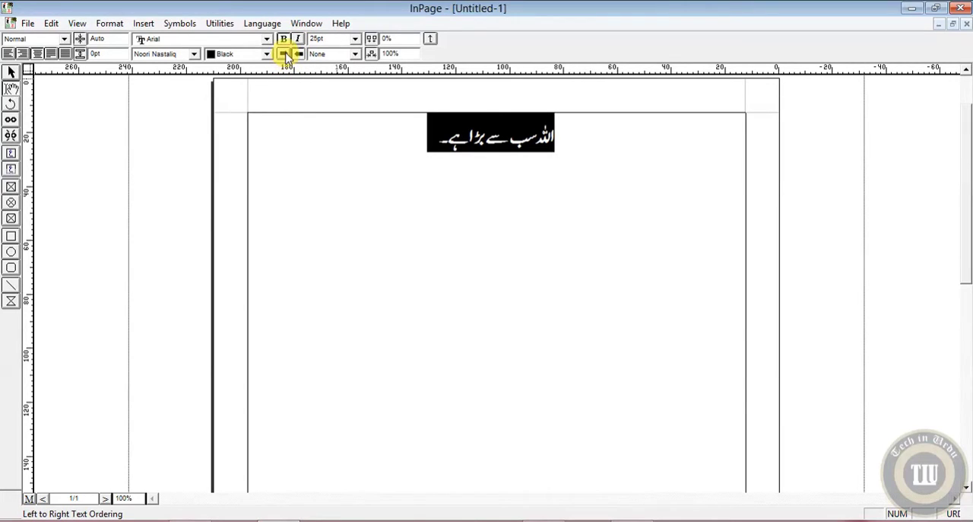
Try left-to-right text ordering on the sentence and set it back to right-to-left ordering.
left_click(285, 53)
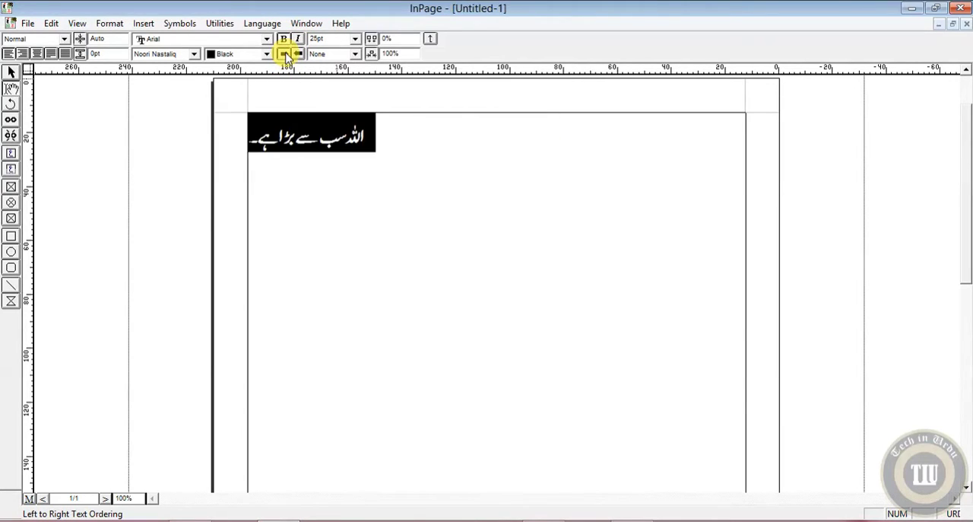
left_click(297, 54)
left_click(284, 53)
left_click(299, 54)
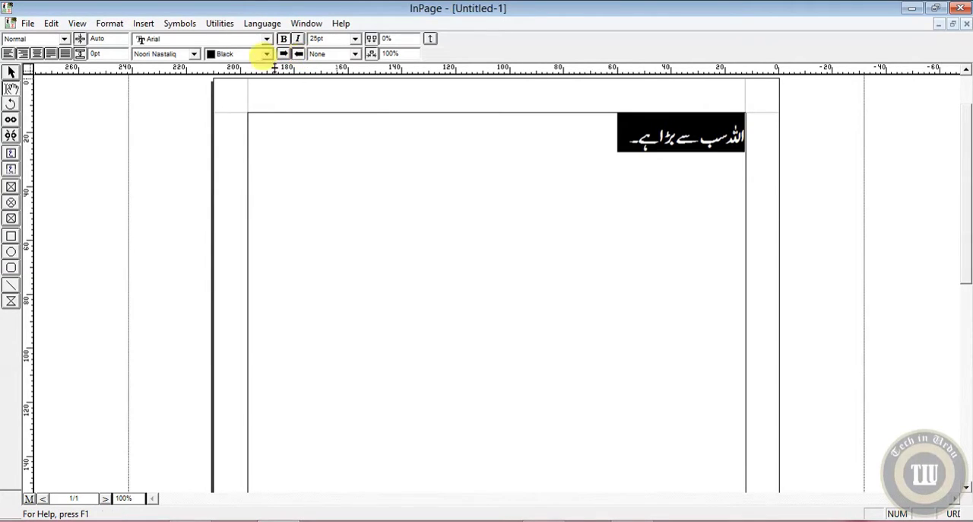
Try the Aasaar, Aasaar Bold, Aasaar Persian and Trad Arabic Bold fonts on the sentence, and return it to Noori Nastaliq.
left_click(196, 55)
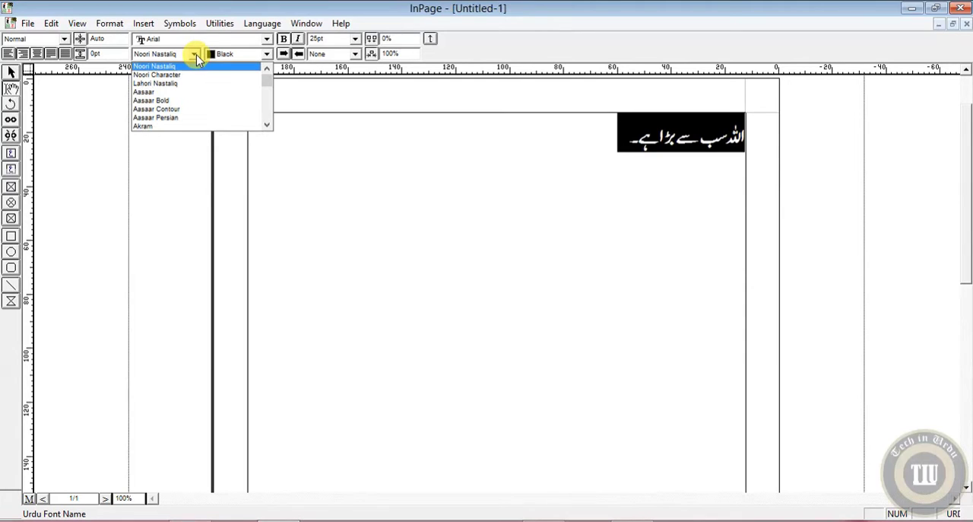
left_click(199, 95)
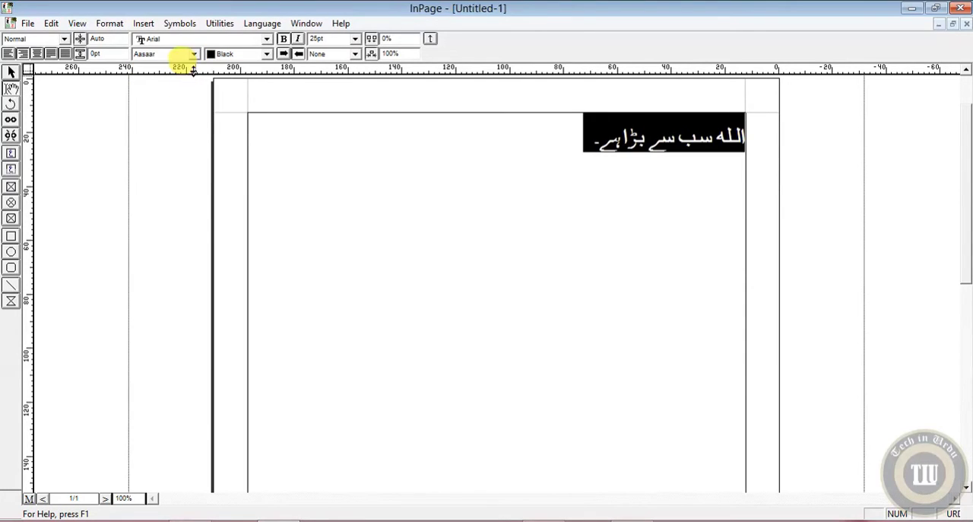
left_click(194, 55)
left_click(187, 76)
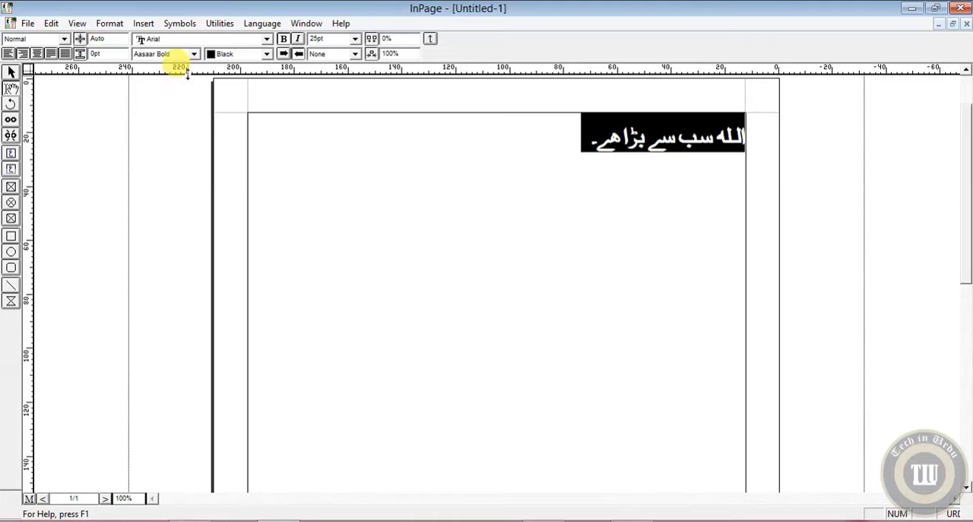
left_click(195, 54)
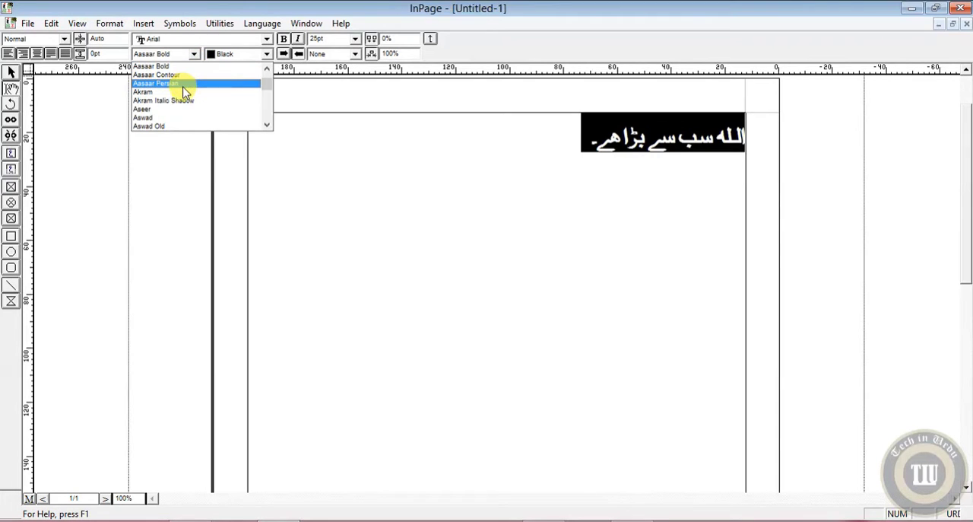
left_click(186, 84)
left_click(196, 55)
scroll(203, 114, "down", 15)
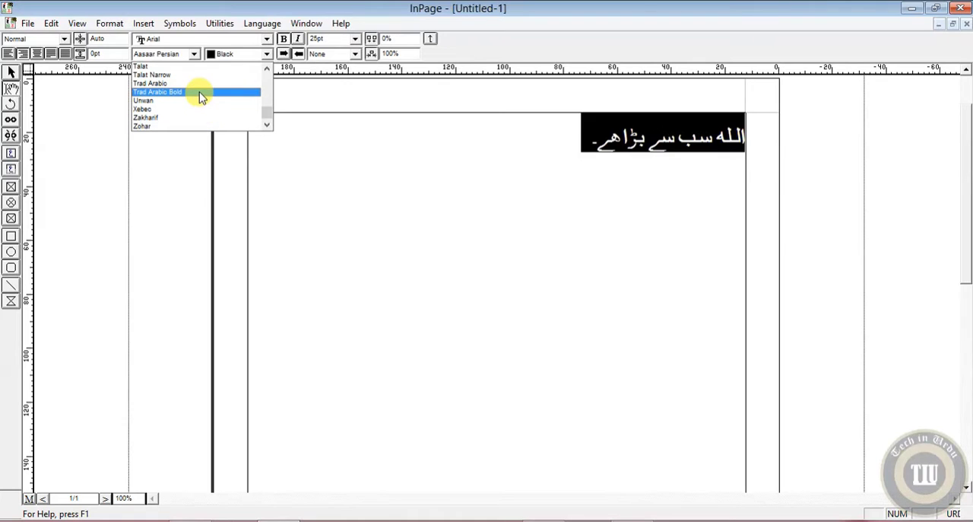
left_click(198, 92)
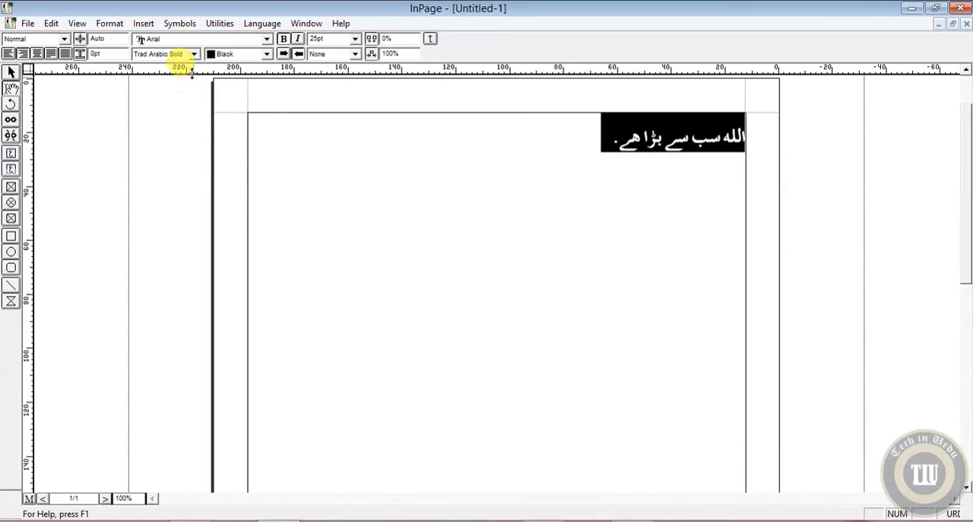
left_click(195, 55)
scroll(196, 86, "up", 15)
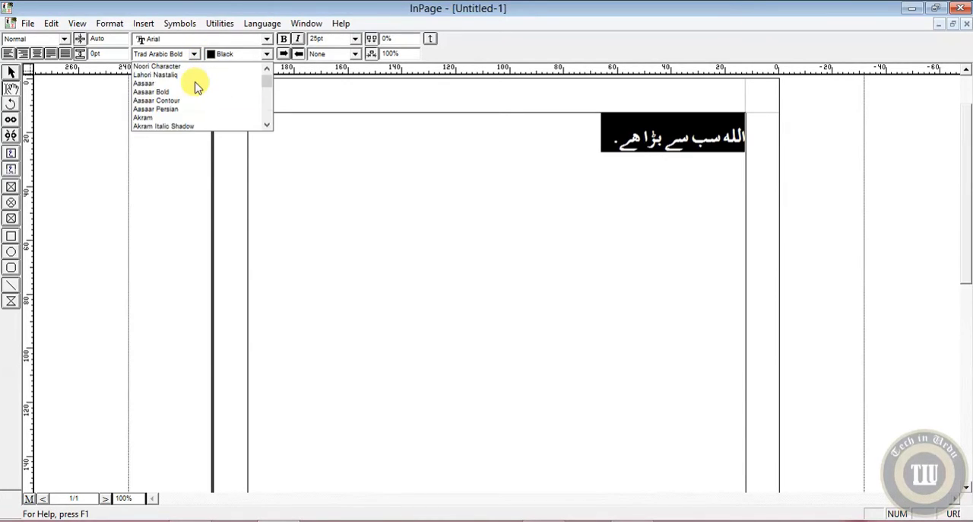
left_click(190, 67)
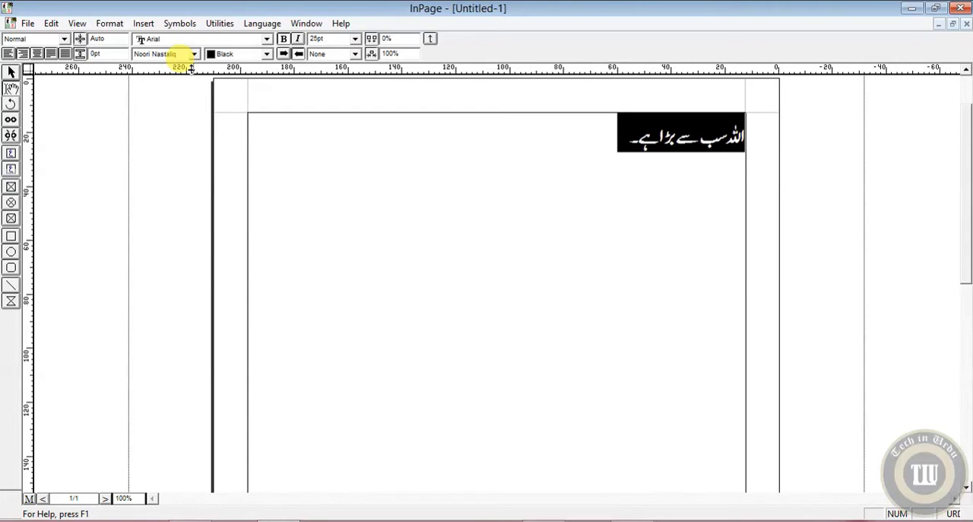
Add a second line below the Urdu sentence with the word "Allah" entered in English.
left_click(632, 146)
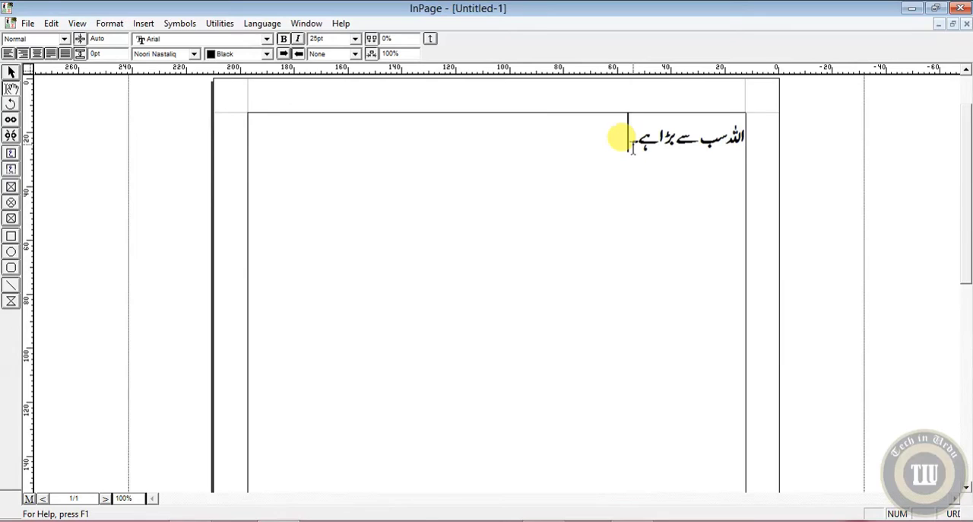
type("۔")
key("Return")
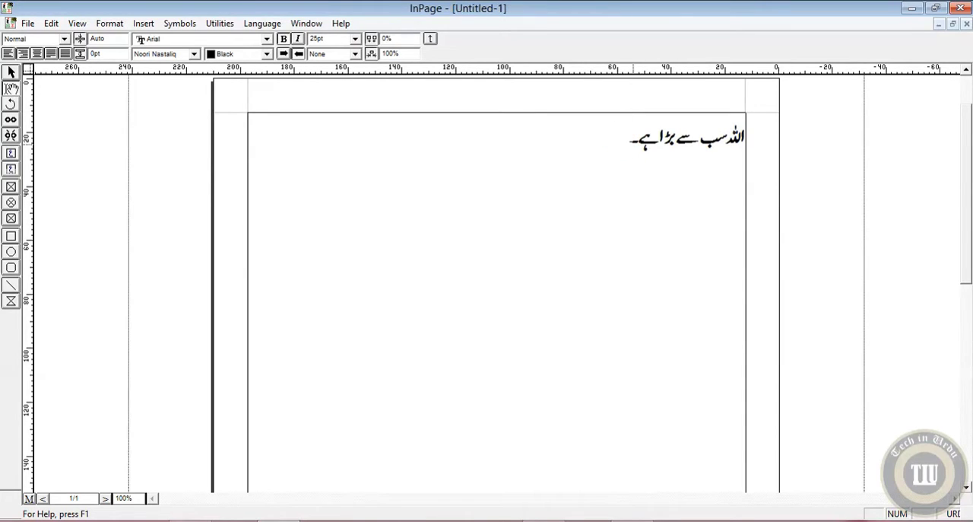
left_click(954, 514)
left_click(954, 514)
left_click(956, 514)
left_click(956, 514)
left_click(956, 514)
type("Allah")
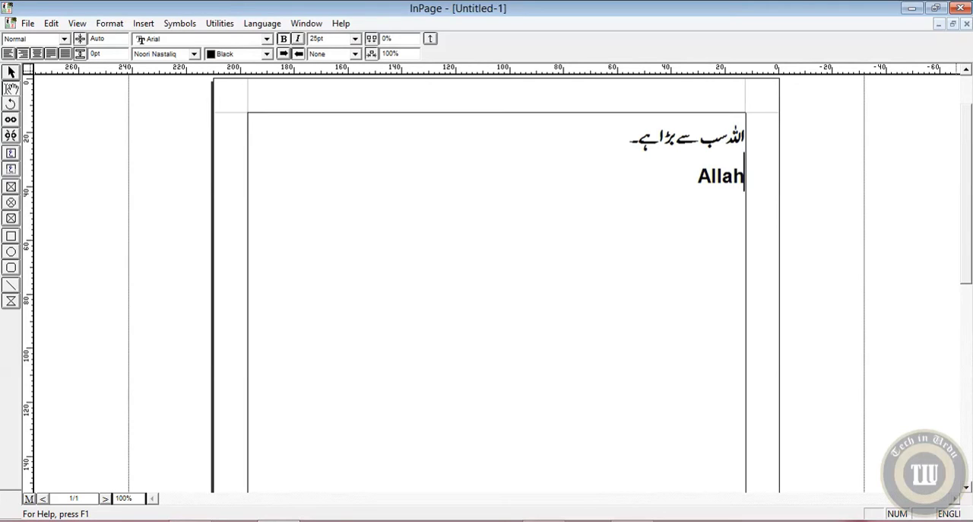
Browse the Desktop folders for a place to save the document, and cancel without saving.
key("ctrl+s")
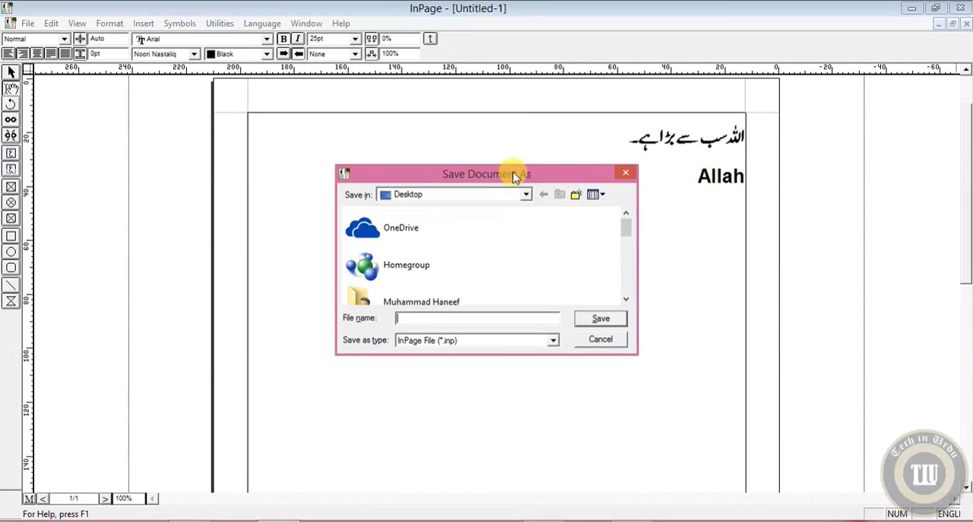
left_click(626, 299)
left_click(626, 299)
left_click(626, 300)
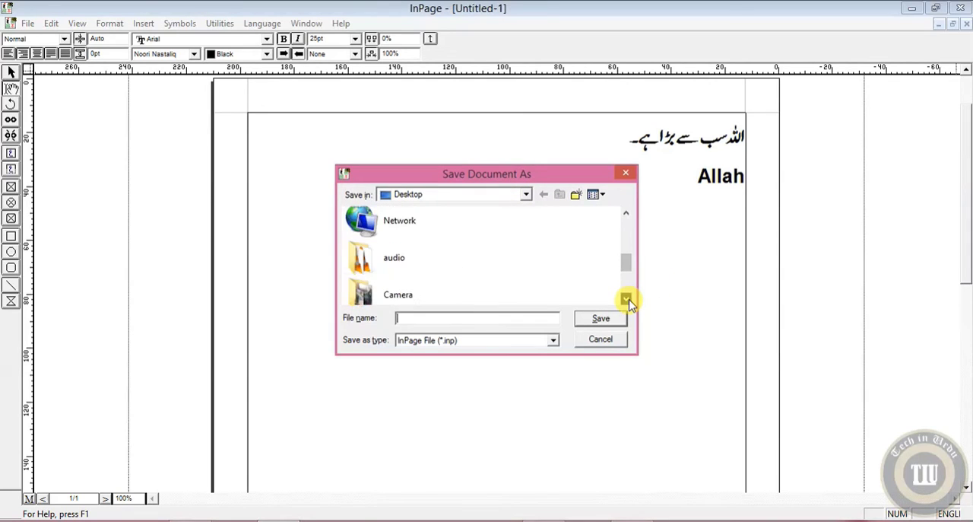
left_click(627, 300)
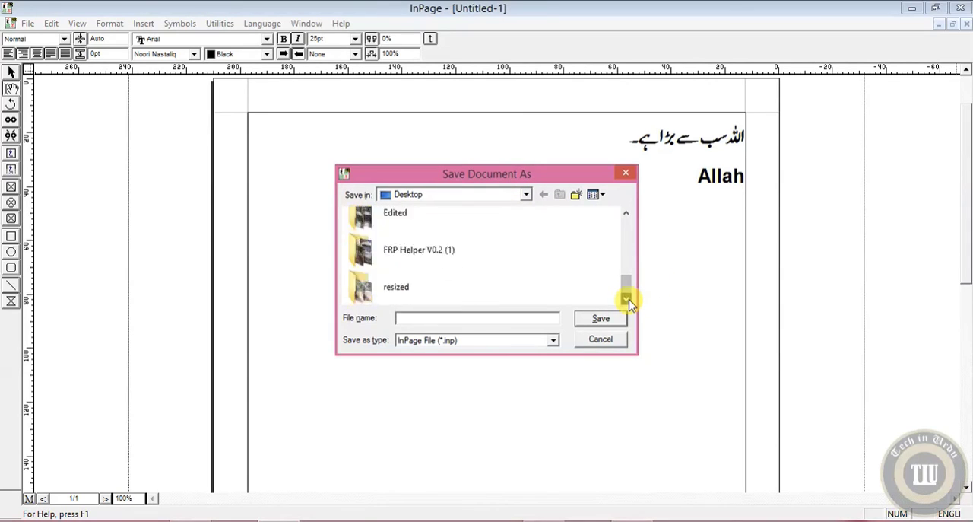
left_click(602, 339)
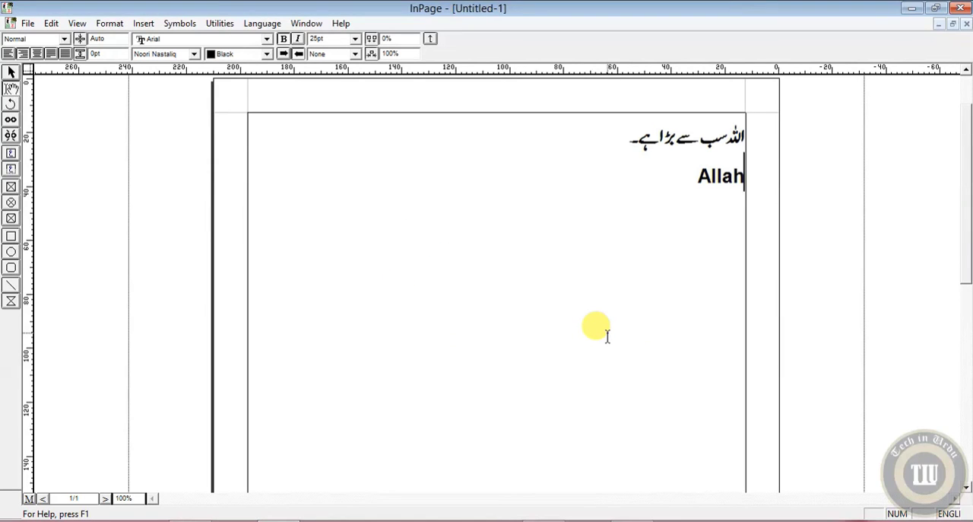